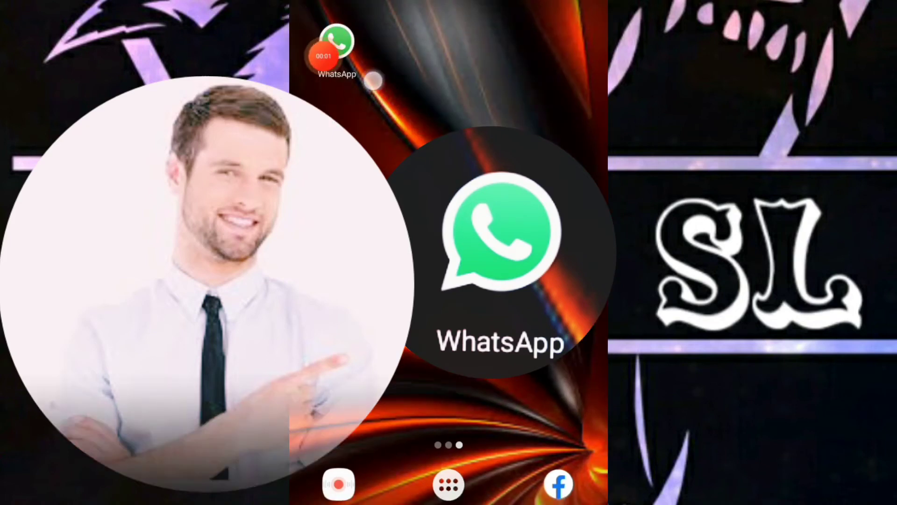
Step: Launch WhatsApp from the Android home screen
{"action": "left_click", "coordinate": [337, 42]}
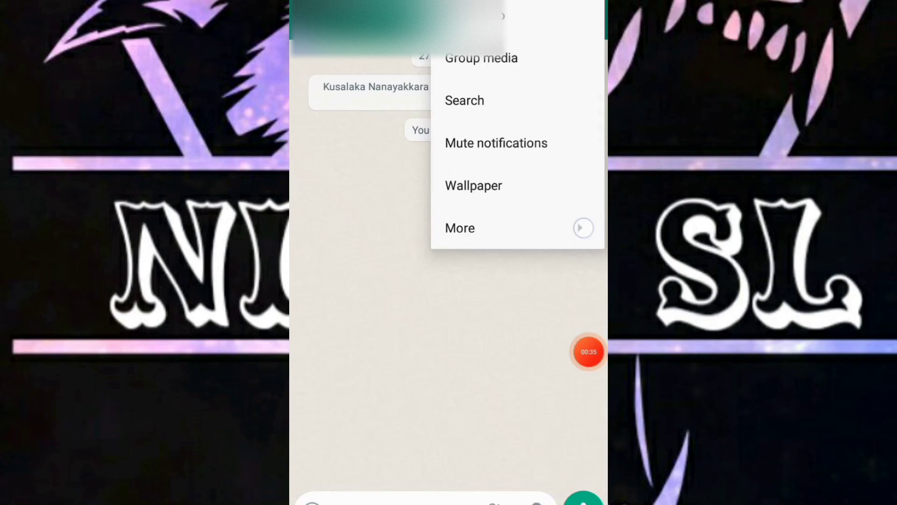
Step: Choose More, then Add shortcut, to place a group chat icon on the home screen
{"action": "left_click", "coordinate": [583, 228]}
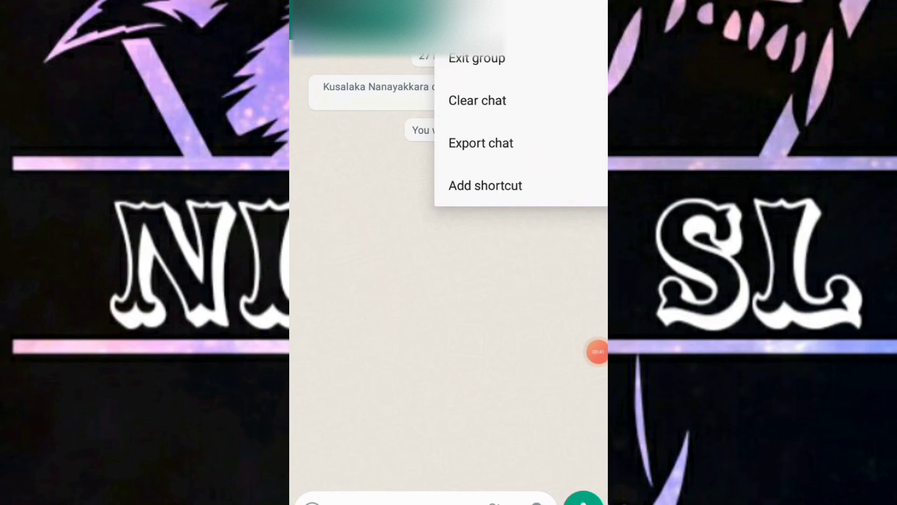
{"action": "mouse_move", "coordinate": [598, 351]}
{"action": "left_mouse_down"}
{"action": "mouse_move", "coordinate": [515, 301]}
{"action": "mouse_move", "coordinate": [411, 154]}
{"action": "mouse_move", "coordinate": [483, 18]}
{"action": "mouse_move", "coordinate": [582, 231]}
{"action": "mouse_move", "coordinate": [450, 215]}
{"action": "mouse_move", "coordinate": [543, 18]}
{"action": "mouse_move", "coordinate": [556, 73]}
{"action": "mouse_move", "coordinate": [543, 132]}
{"action": "left_mouse_up"}
{"action": "mouse_move", "coordinate": [554, 185]}
{"action": "left_mouse_down"}
{"action": "mouse_move", "coordinate": [544, 184]}
{"action": "mouse_move", "coordinate": [545, 233]}
{"action": "mouse_move", "coordinate": [430, 196]}
{"action": "mouse_move", "coordinate": [590, 250]}
{"action": "mouse_move", "coordinate": [579, 146]}
{"action": "mouse_move", "coordinate": [588, 230]}
{"action": "left_mouse_up"}
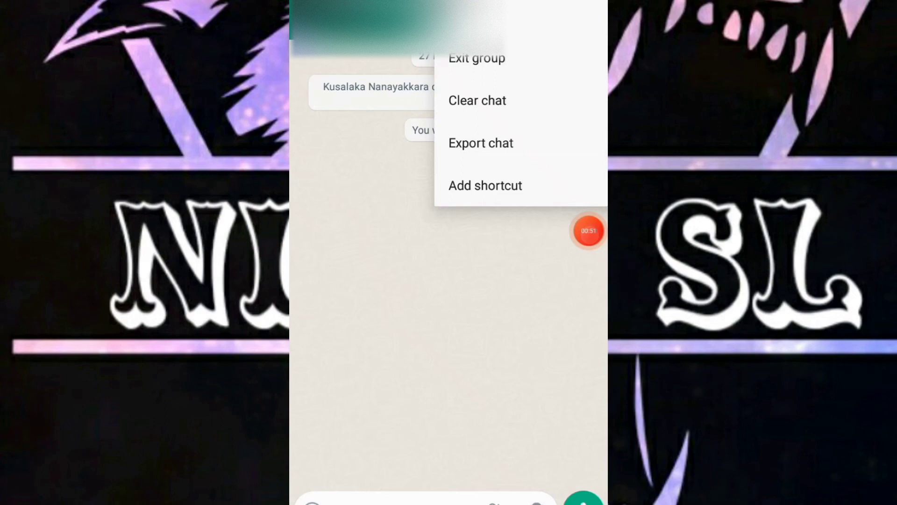
{"action": "left_click", "coordinate": [540, 190]}
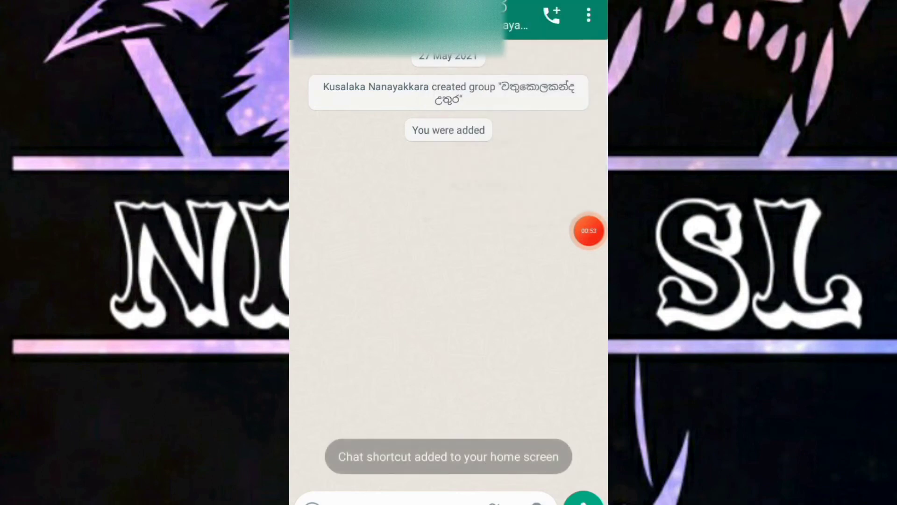
Step: Return to the home screen, where the group shortcut sits beside WhatsApp
{"action": "mouse_move", "coordinate": [592, 240]}
{"action": "left_mouse_down"}
{"action": "mouse_move", "coordinate": [330, 383]}
{"action": "mouse_move", "coordinate": [367, 498]}
{"action": "mouse_move", "coordinate": [580, 468]}
{"action": "mouse_move", "coordinate": [564, 409]}
{"action": "mouse_move", "coordinate": [356, 433]}
{"action": "mouse_move", "coordinate": [412, 481]}
{"action": "mouse_move", "coordinate": [575, 407]}
{"action": "mouse_move", "coordinate": [397, 395]}
{"action": "mouse_move", "coordinate": [405, 474]}
{"action": "mouse_move", "coordinate": [549, 437]}
{"action": "mouse_move", "coordinate": [346, 437]}
{"action": "left_mouse_up"}
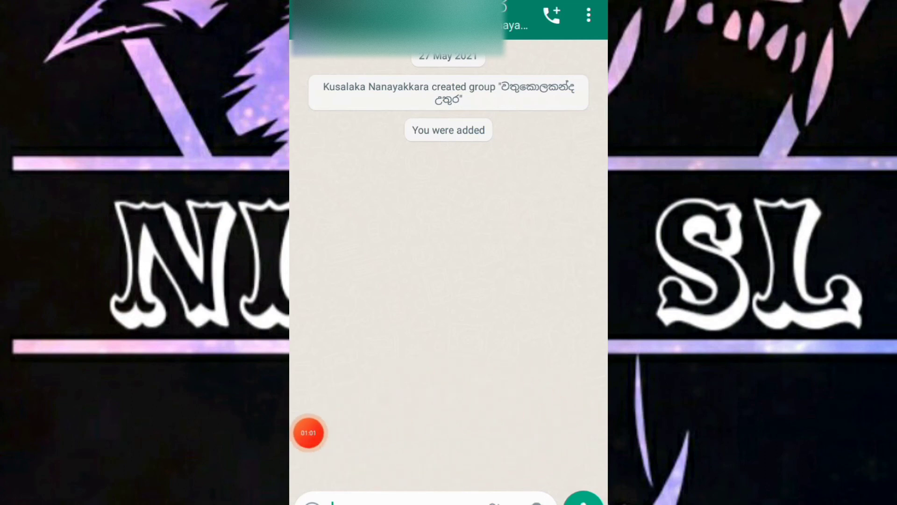
{"action": "key", "text": "super"}
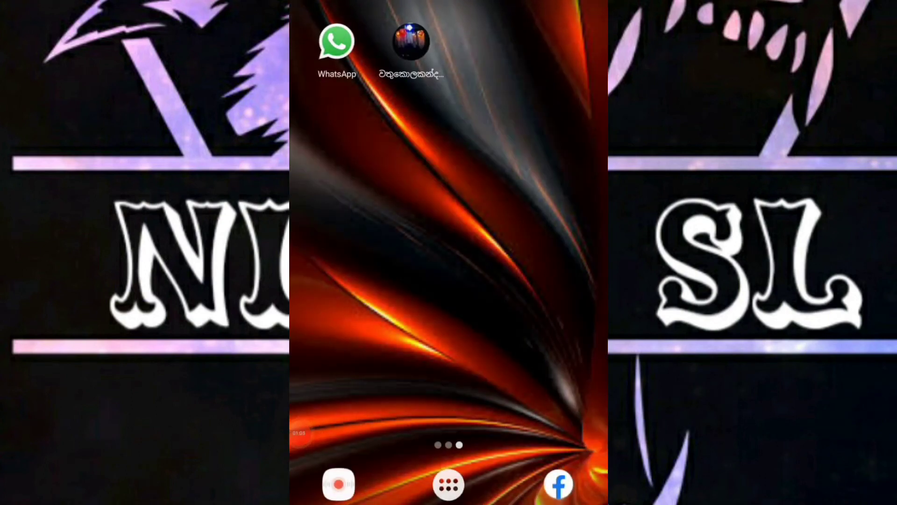
Step: Open the group chat from its new home-screen shortcut icon
{"action": "mouse_move", "coordinate": [299, 432]}
{"action": "left_mouse_down"}
{"action": "mouse_move", "coordinate": [351, 407]}
{"action": "mouse_move", "coordinate": [529, 99]}
{"action": "mouse_move", "coordinate": [393, 31]}
{"action": "mouse_move", "coordinate": [435, 24]}
{"action": "mouse_move", "coordinate": [444, 115]}
{"action": "mouse_move", "coordinate": [472, 43]}
{"action": "mouse_move", "coordinate": [397, 35]}
{"action": "mouse_move", "coordinate": [458, 75]}
{"action": "mouse_move", "coordinate": [398, 30]}
{"action": "mouse_move", "coordinate": [431, 29]}
{"action": "mouse_move", "coordinate": [405, 78]}
{"action": "mouse_move", "coordinate": [450, 27]}
{"action": "mouse_move", "coordinate": [428, 116]}
{"action": "mouse_move", "coordinate": [430, 9]}
{"action": "left_mouse_up"}
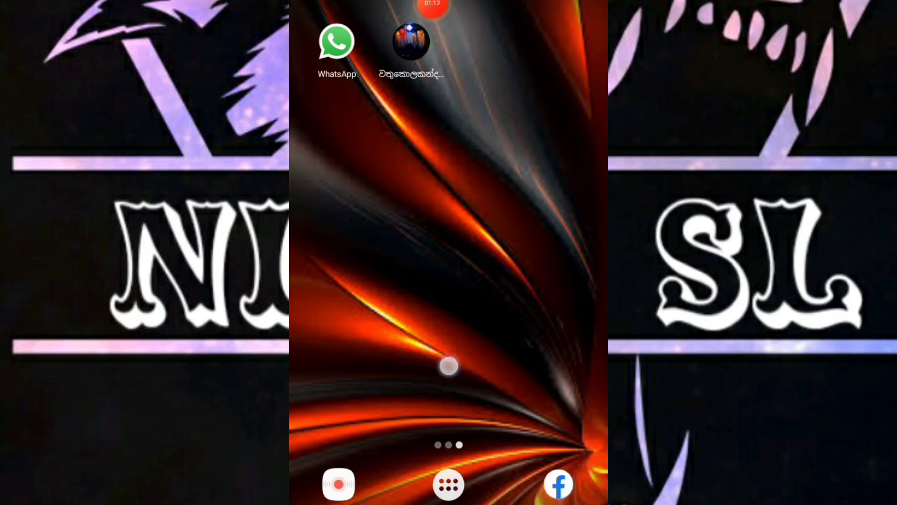
{"action": "mouse_move", "coordinate": [448, 366]}
{"action": "left_mouse_down"}
{"action": "mouse_move", "coordinate": [496, 360]}
{"action": "mouse_move", "coordinate": [355, 346]}
{"action": "left_mouse_up"}
{"action": "mouse_move", "coordinate": [430, 9]}
{"action": "left_mouse_down"}
{"action": "mouse_move", "coordinate": [419, 12]}
{"action": "mouse_move", "coordinate": [452, 178]}
{"action": "mouse_move", "coordinate": [396, 31]}
{"action": "mouse_move", "coordinate": [579, 286]}
{"action": "left_mouse_up"}
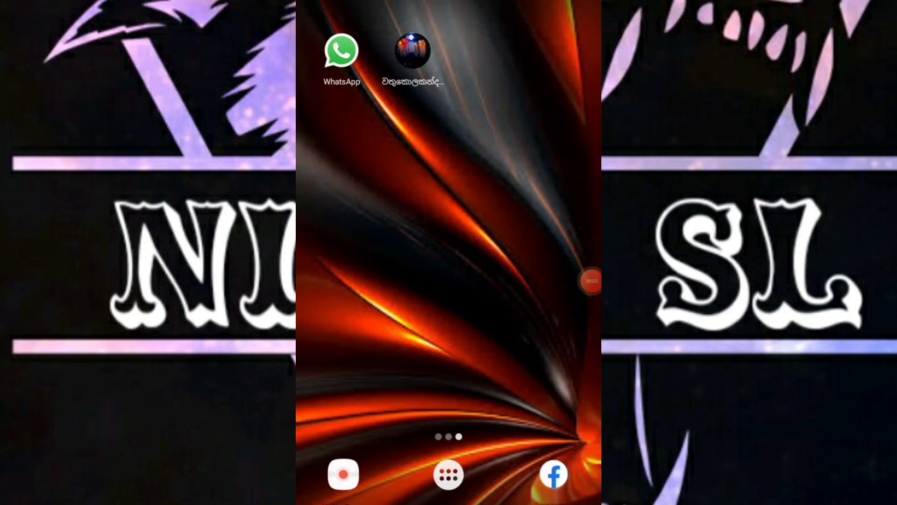
{"action": "left_click", "coordinate": [415, 60]}
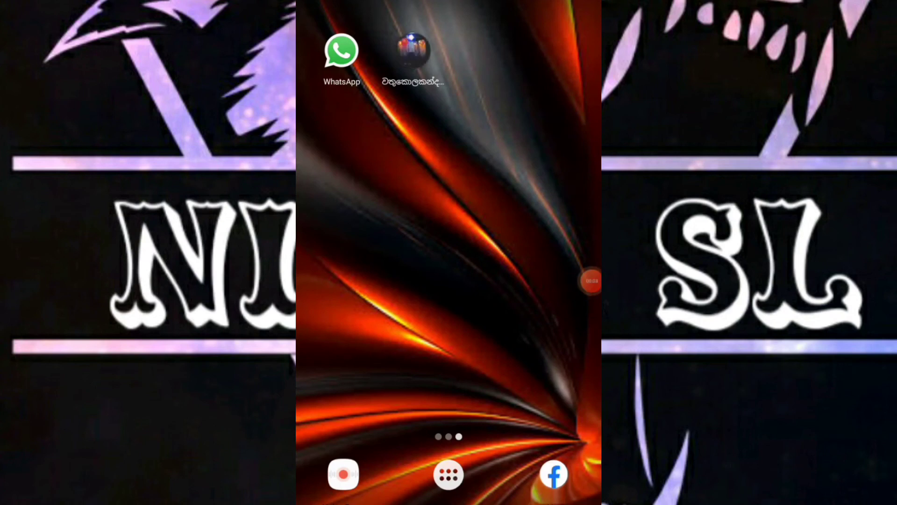